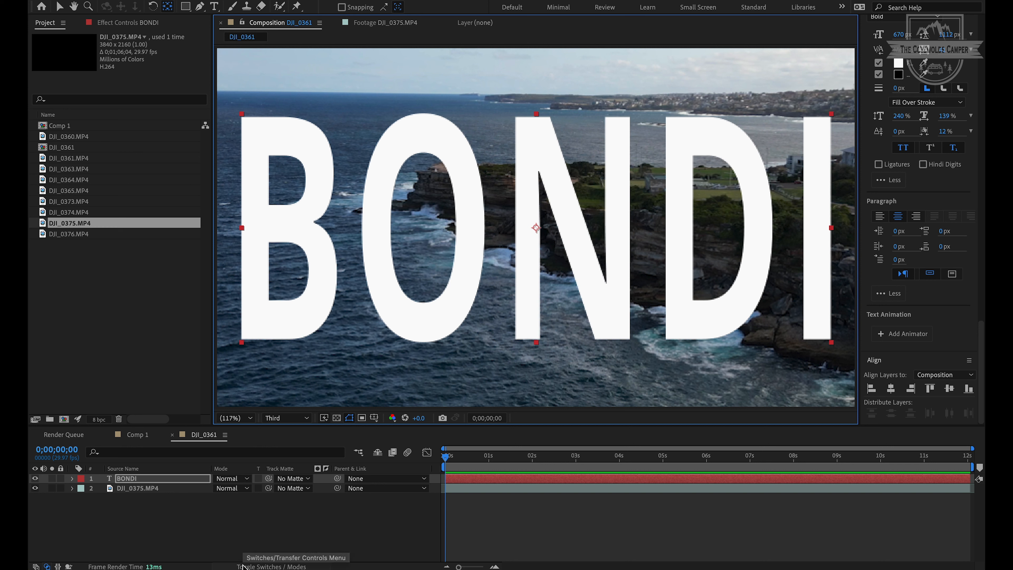
Step: Set the BONDI text layer's blending mode to Stencil Luma
left_click(243, 565)
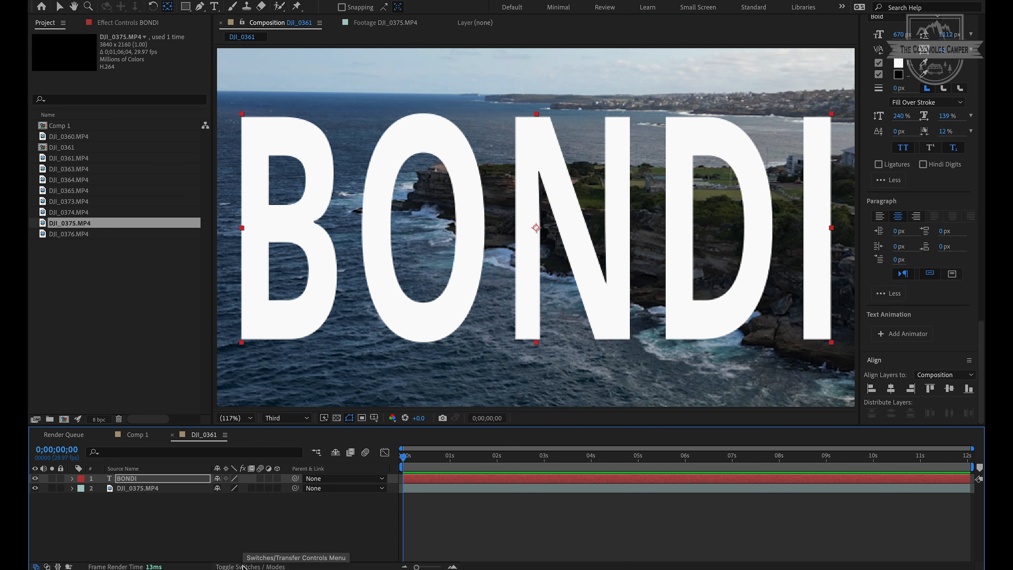
left_click(243, 566)
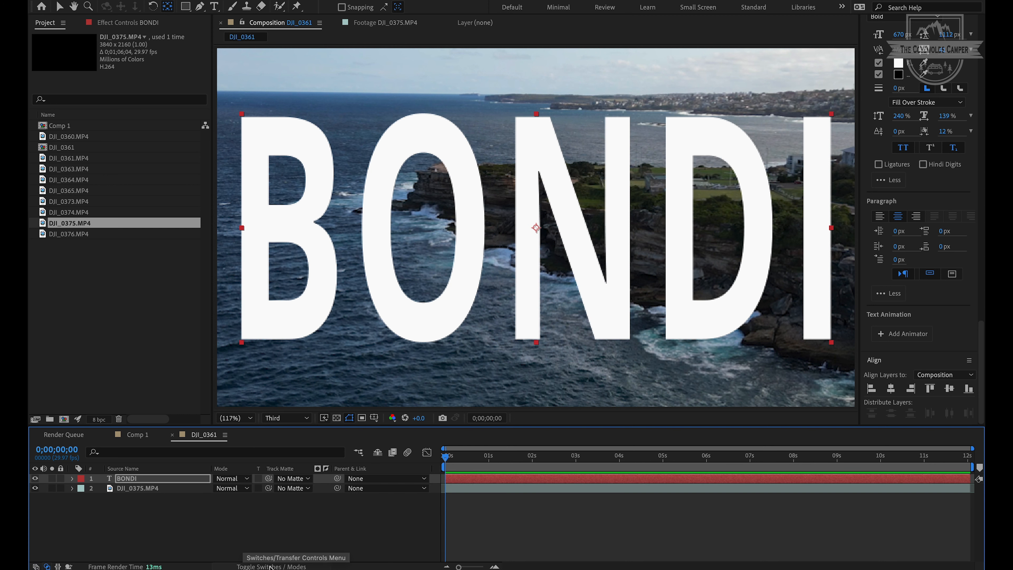
left_click(247, 478)
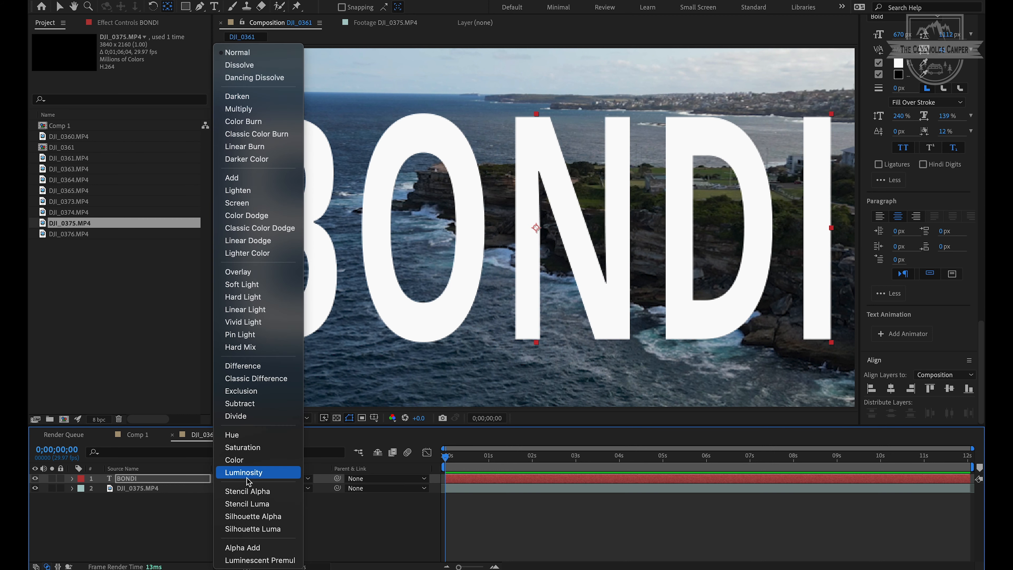
left_click(247, 503)
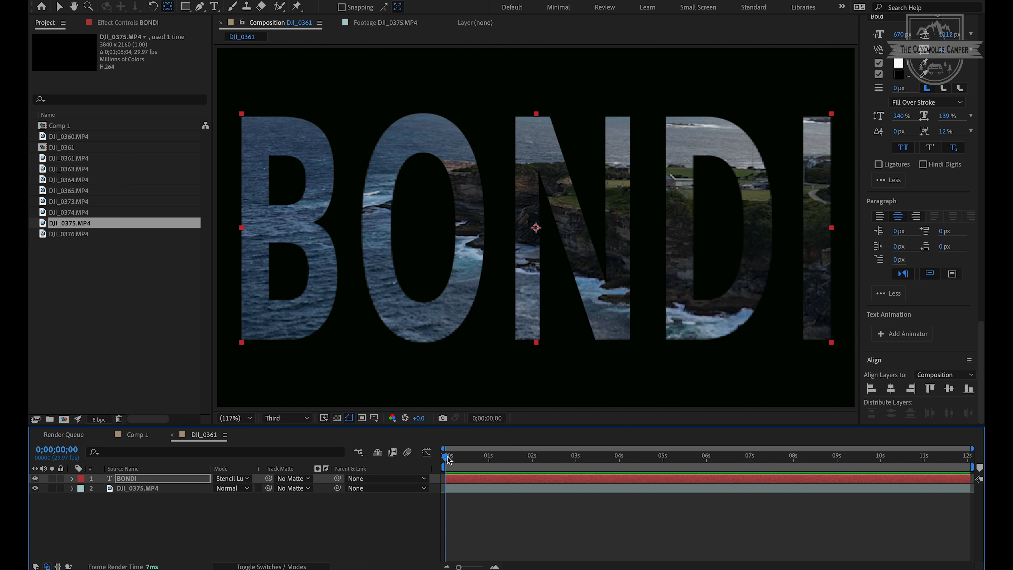
Step: Add a Scale keyframe of 100% to the BONDI layer at 0;00;01;14
left_click_drag(447, 459, 513, 464)
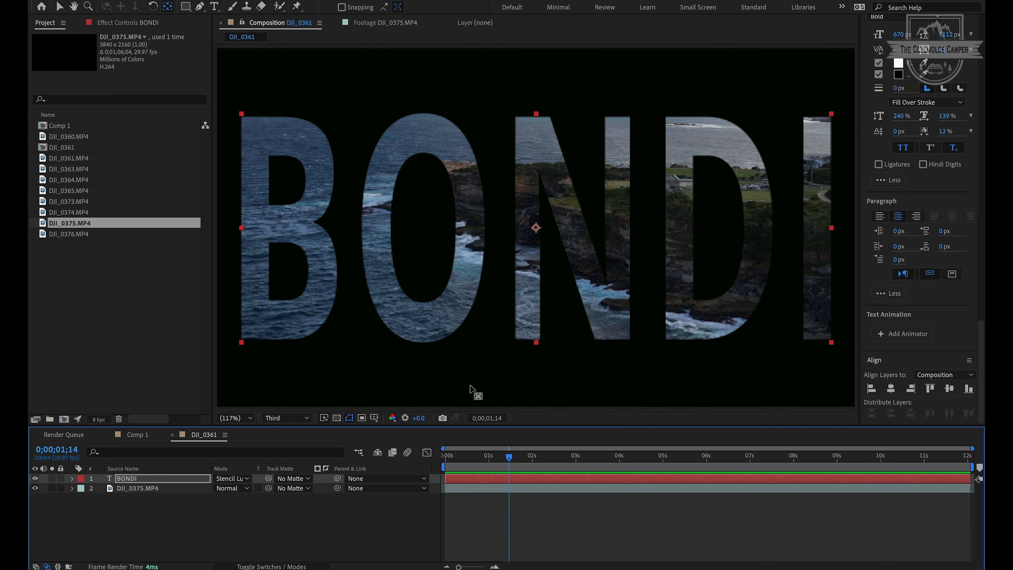
left_click(136, 481)
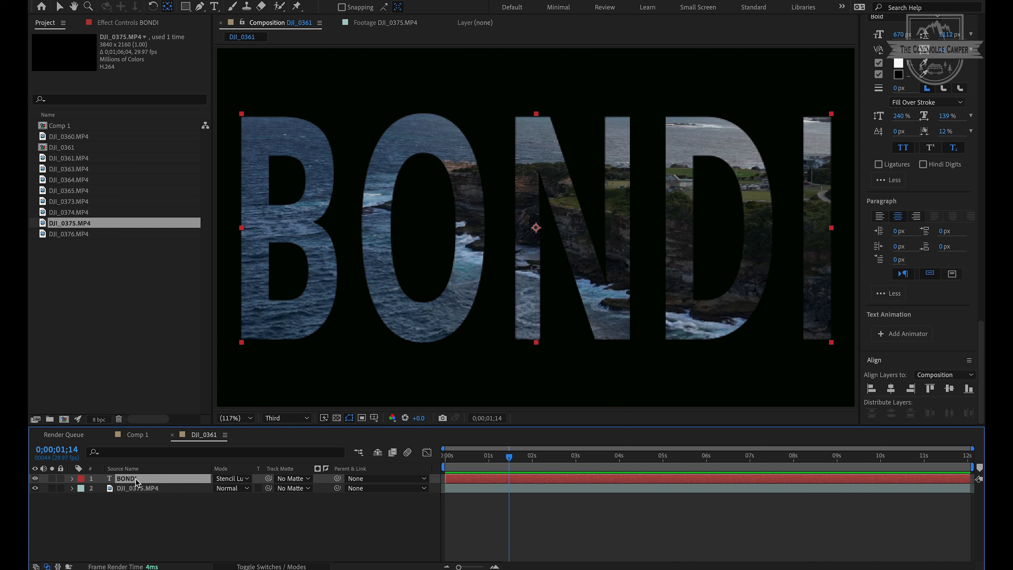
key("s")
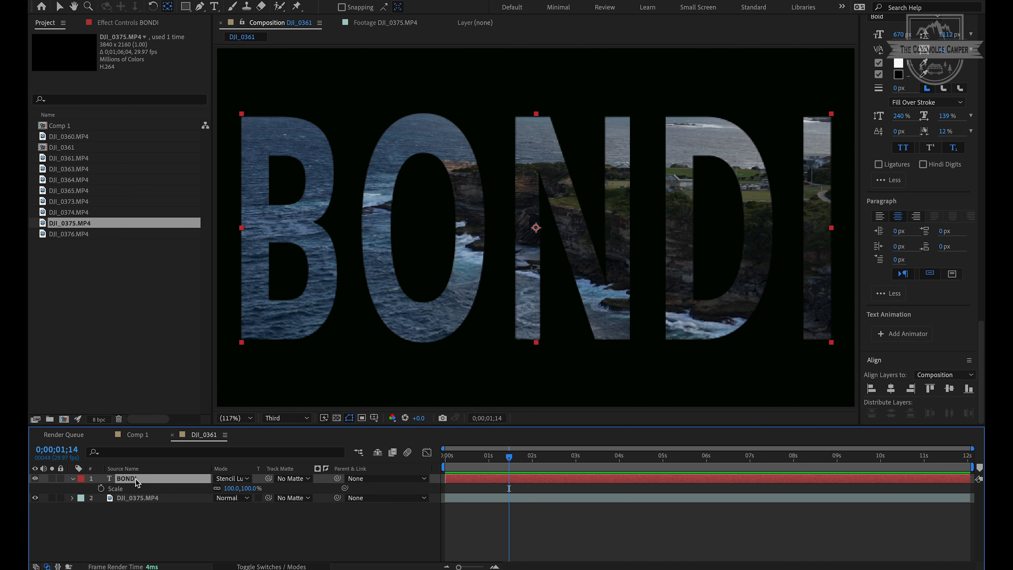
left_click(101, 488)
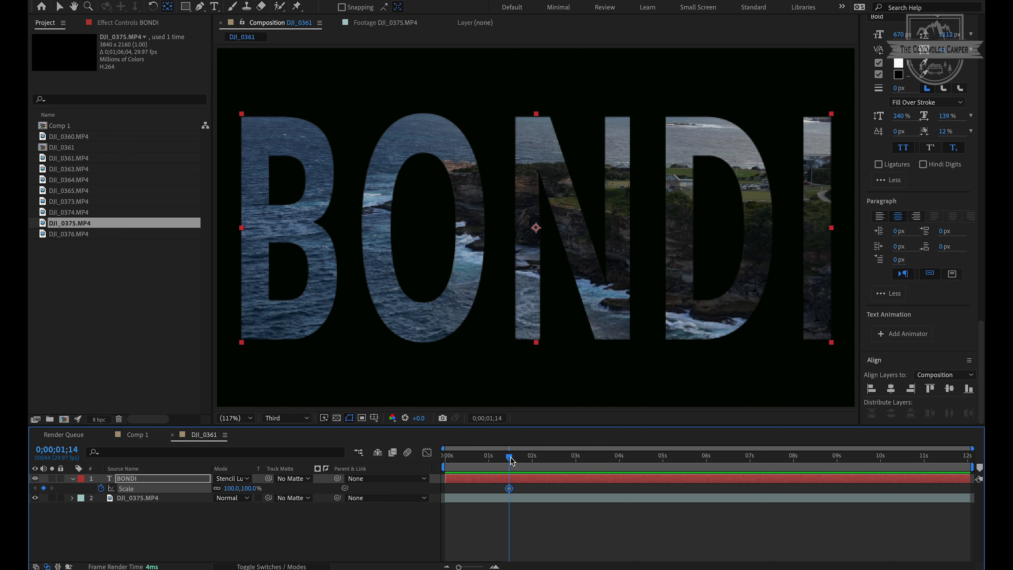
Step: Keyframe the BONDI layer's Scale at 9506% at 0;00;07;00
left_click_drag(511, 460, 752, 450)
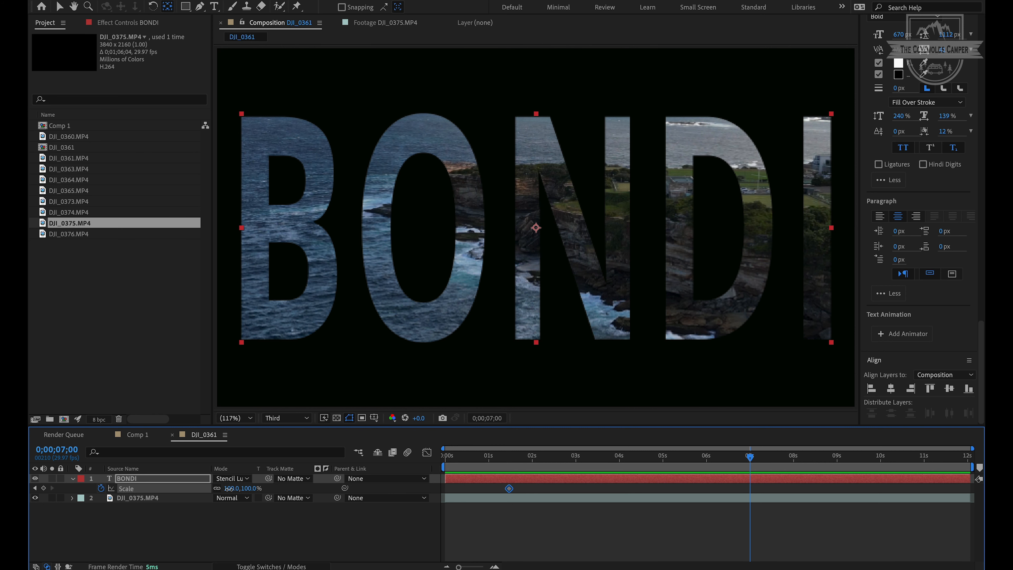
left_click_drag(229, 488, 718, 473)
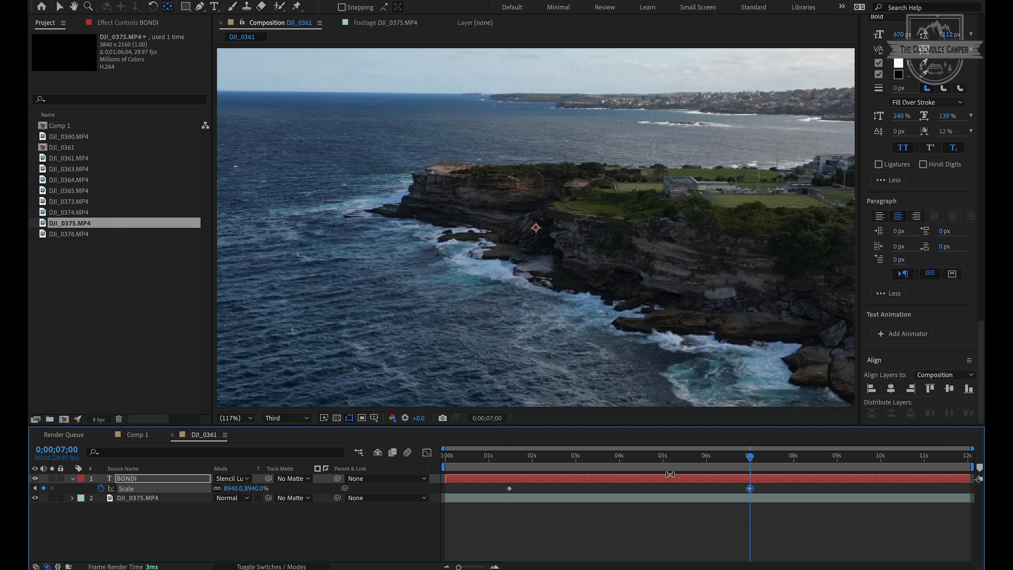
left_click_drag(234, 488, 263, 489)
Step: Play back the text zoom from 0;00;00;05 until past the last Scale keyframe, then return to 0;00;01;05
left_click_drag(749, 463, 449, 475)
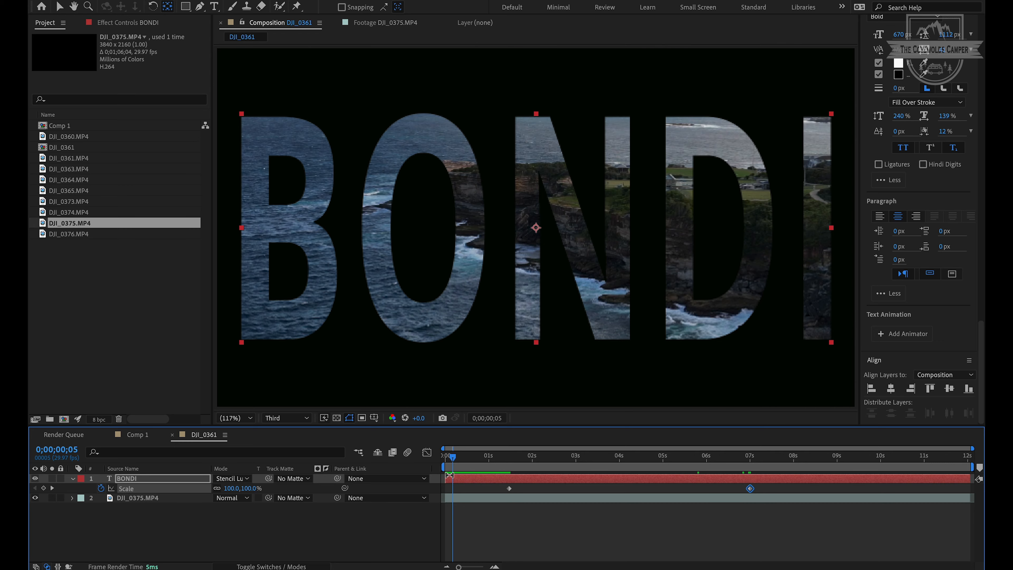
key("space")
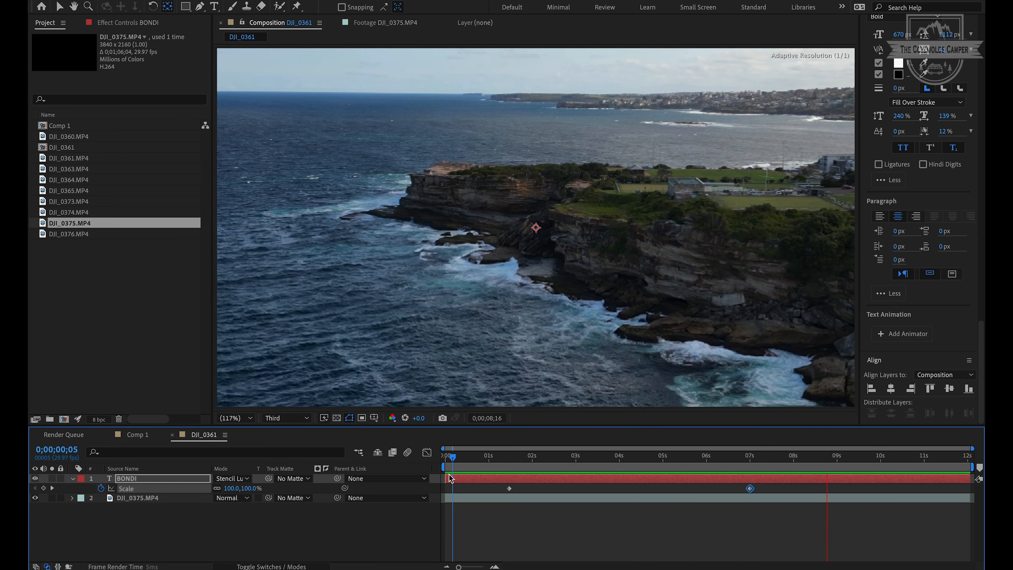
key("space")
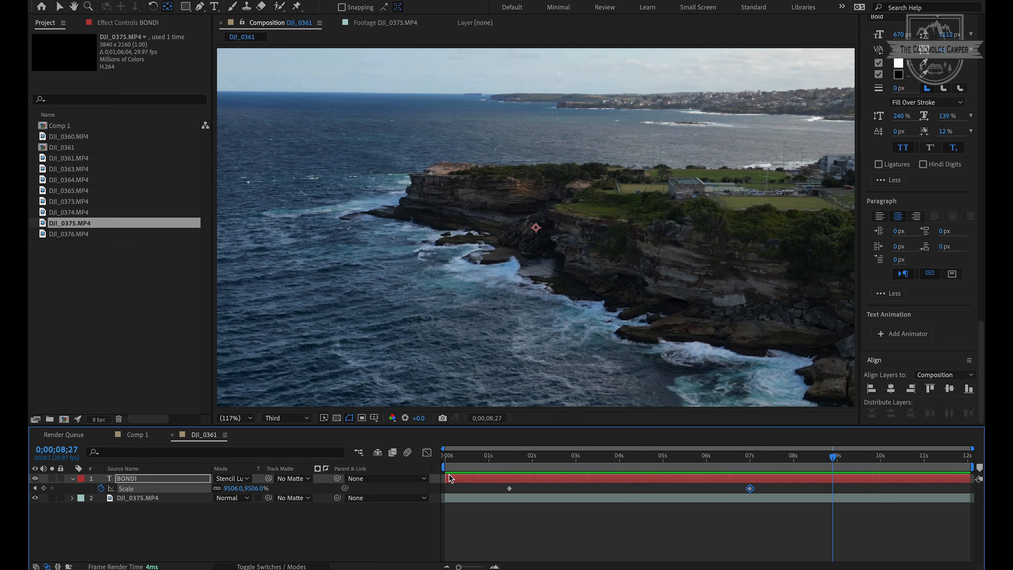
left_click_drag(833, 458, 497, 461)
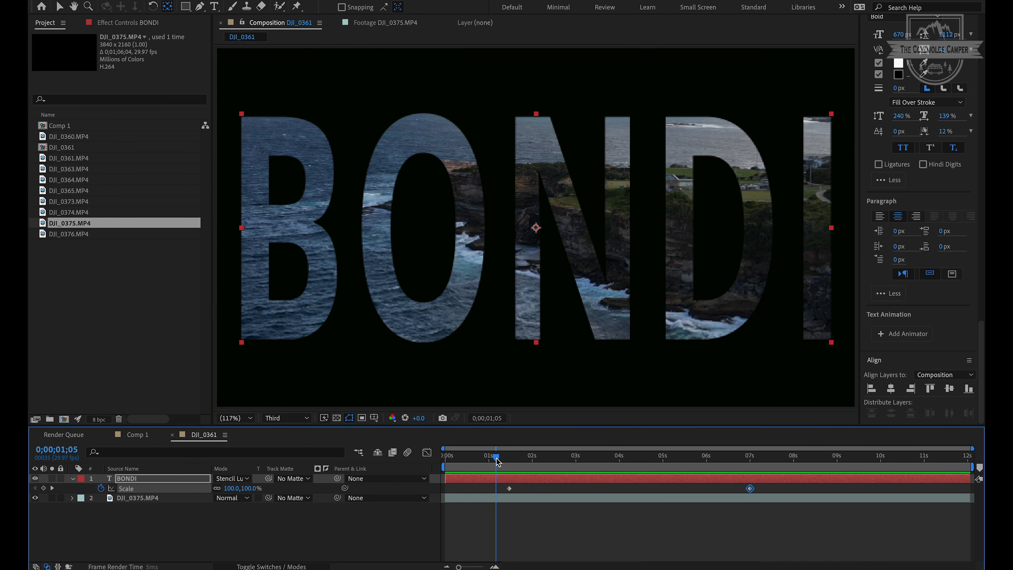
Step: Apply Easy Ease to both Scale keyframes of the BONDI layer and return to the first one at 0;00;01;14
left_click_drag(768, 491, 503, 490)
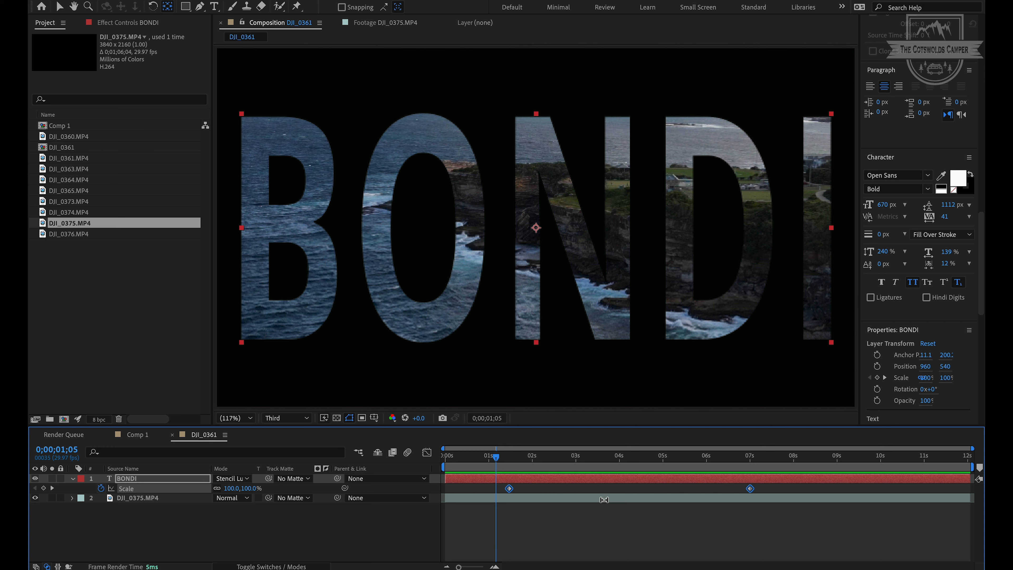
key("F9")
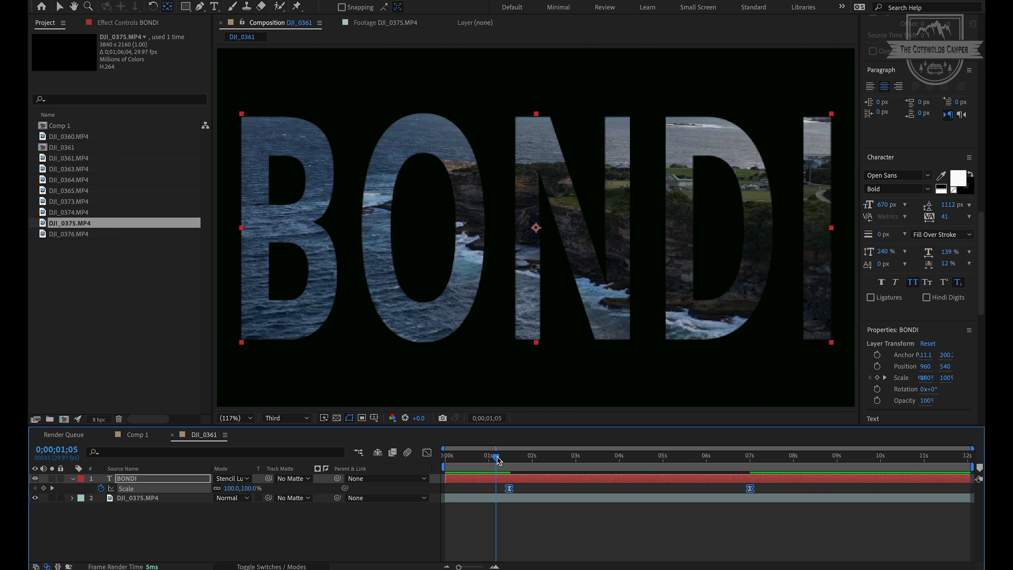
mouse_move(497, 460)
left_mouse_down()
mouse_move(730, 474)
mouse_move(510, 469)
left_mouse_up()
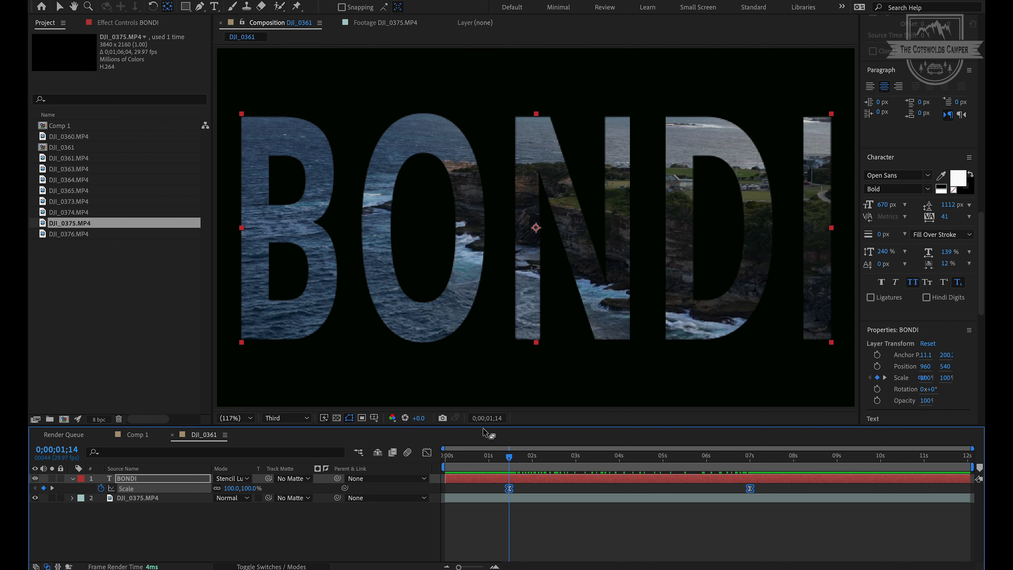
Step: Reshape the Scale speed graph in an enlarged Graph Editor, lengthening the first keyframe's ease handle and shortening the last keyframe's handle
left_click_drag(483, 426, 483, 378)
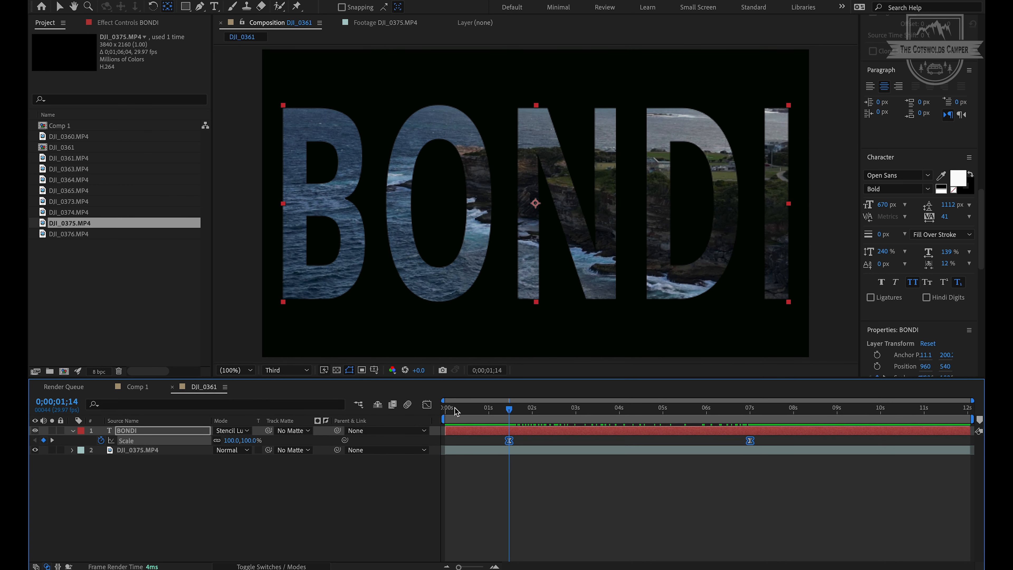
left_click(426, 405)
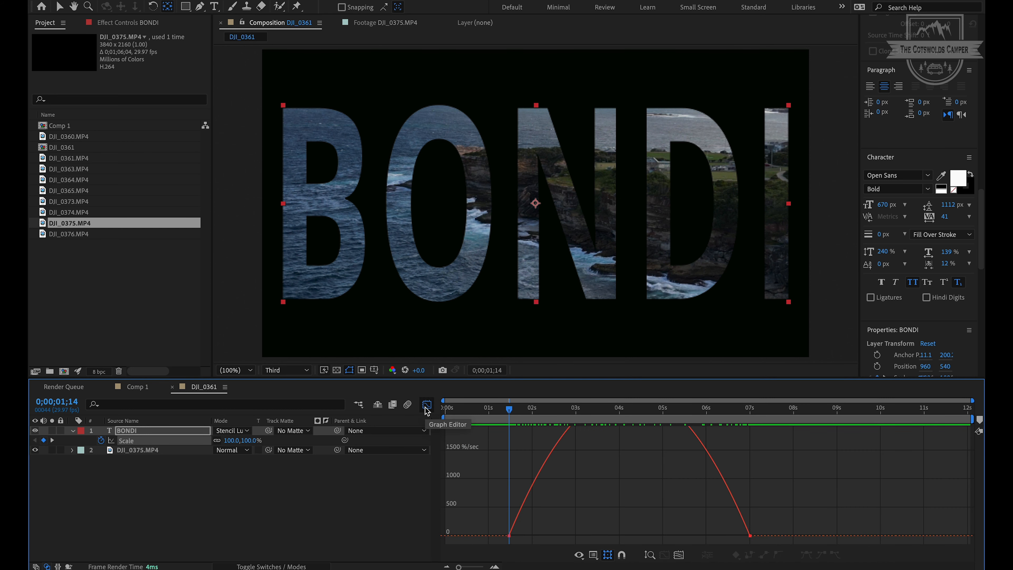
left_click_drag(567, 377, 566, 335)
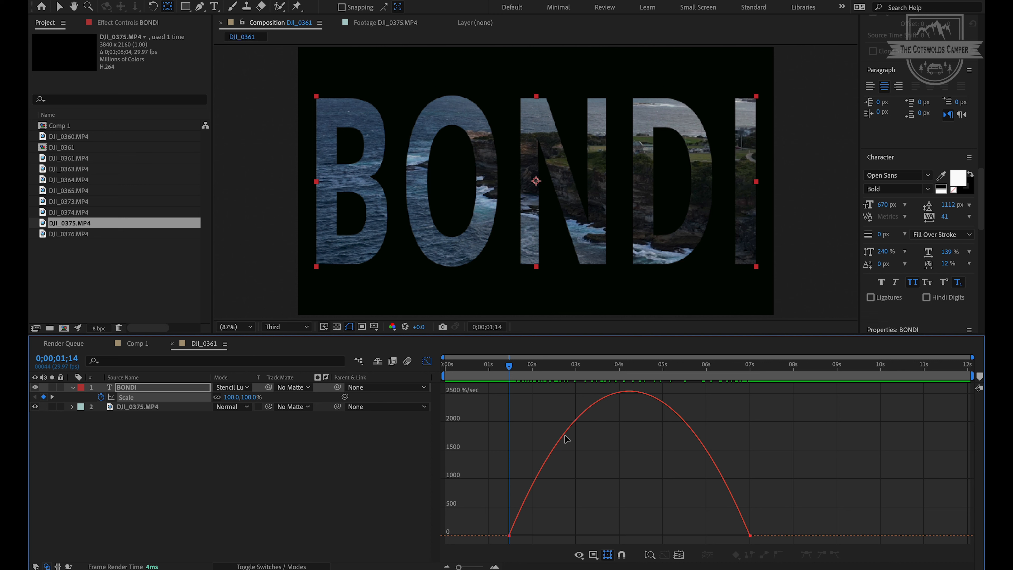
left_click(515, 528)
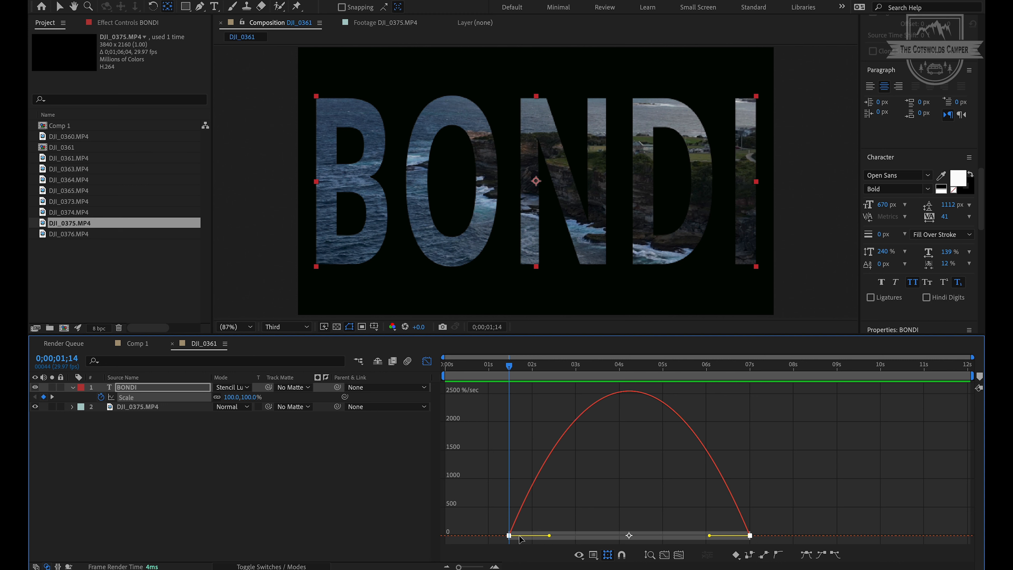
left_click_drag(549, 535, 599, 536)
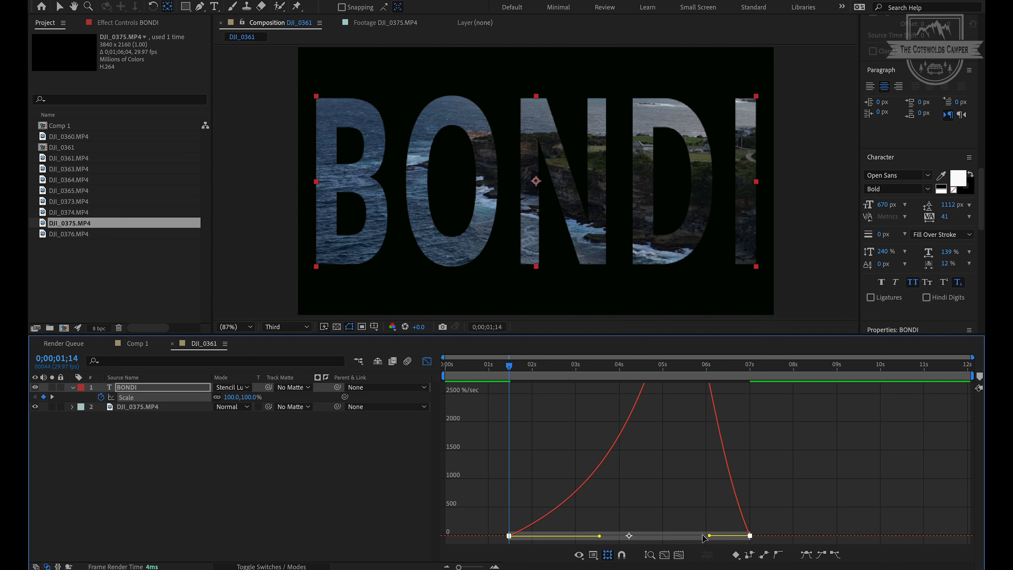
left_click_drag(711, 535, 723, 535)
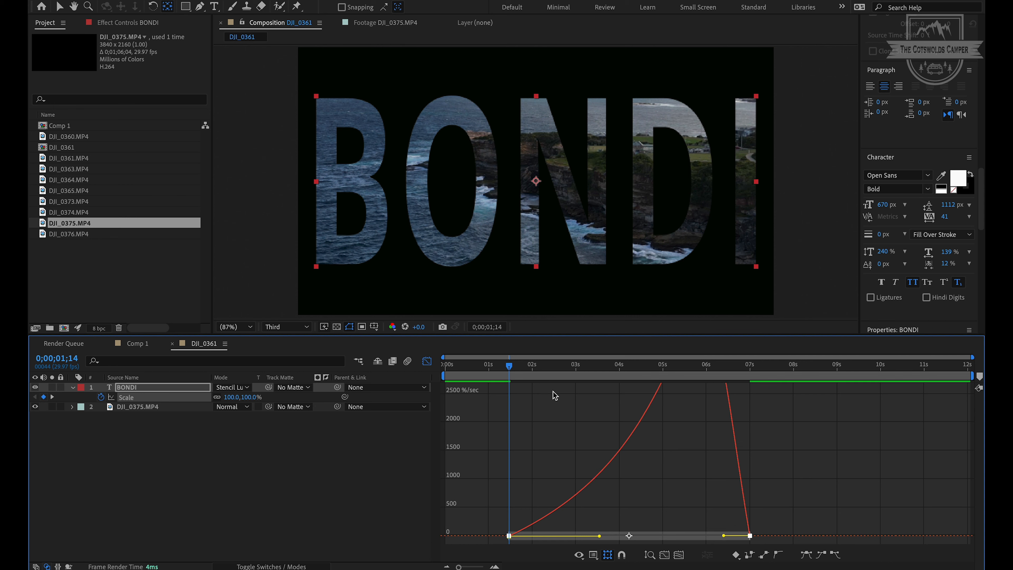
Step: Preview the reshaped text zoom from 0;00;01;14 and return to 0;00;01;12
key("space")
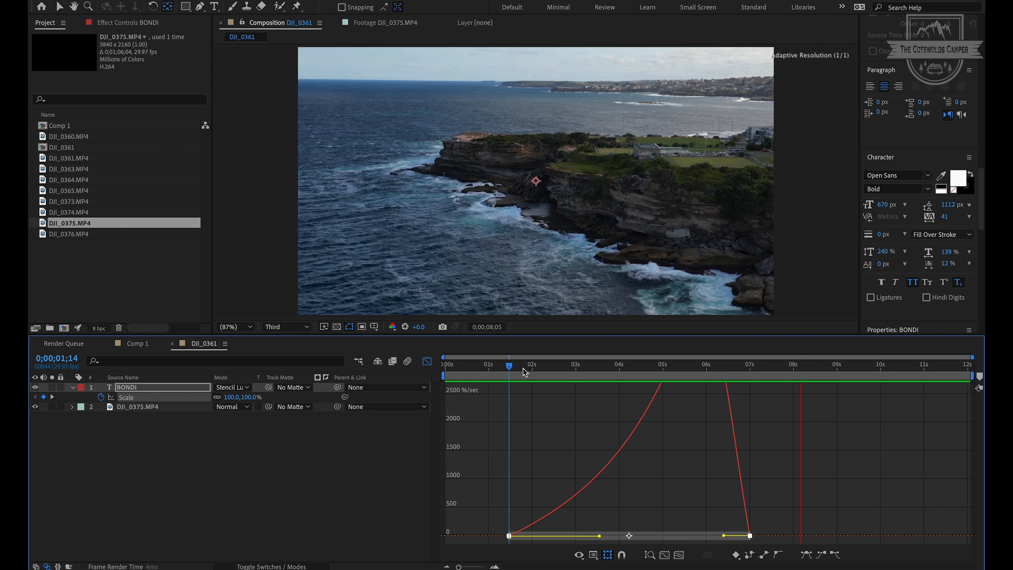
key("space")
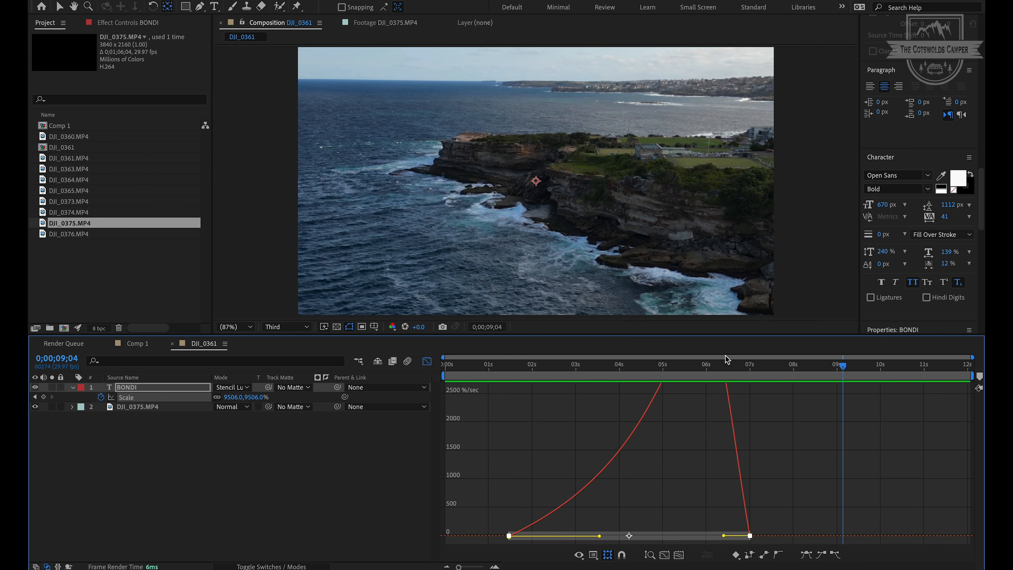
left_click_drag(843, 370, 508, 372)
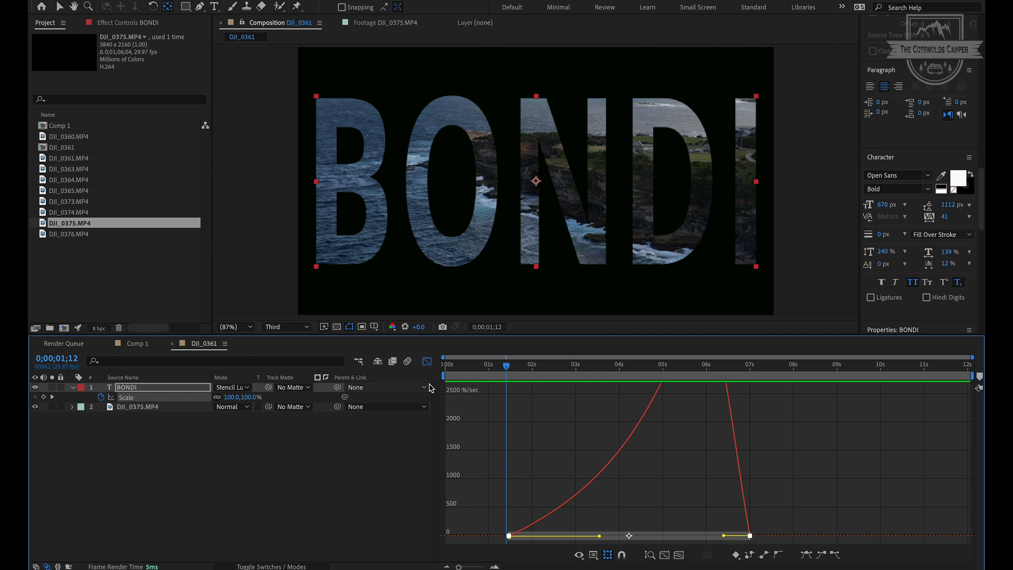
Step: Leave the Graph Editor and add a Position keyframe at 960, 540 to the BONDI layer at 0;00;01;14
left_click(428, 362)
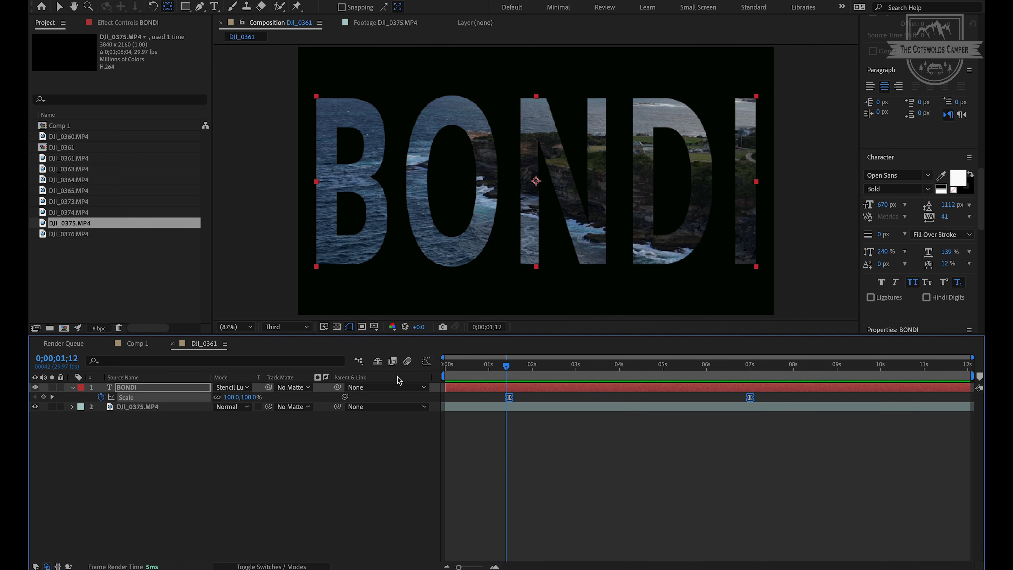
key("Page_Down")
key("Page_Down")
key("Page_Down")
key("Page_Down")
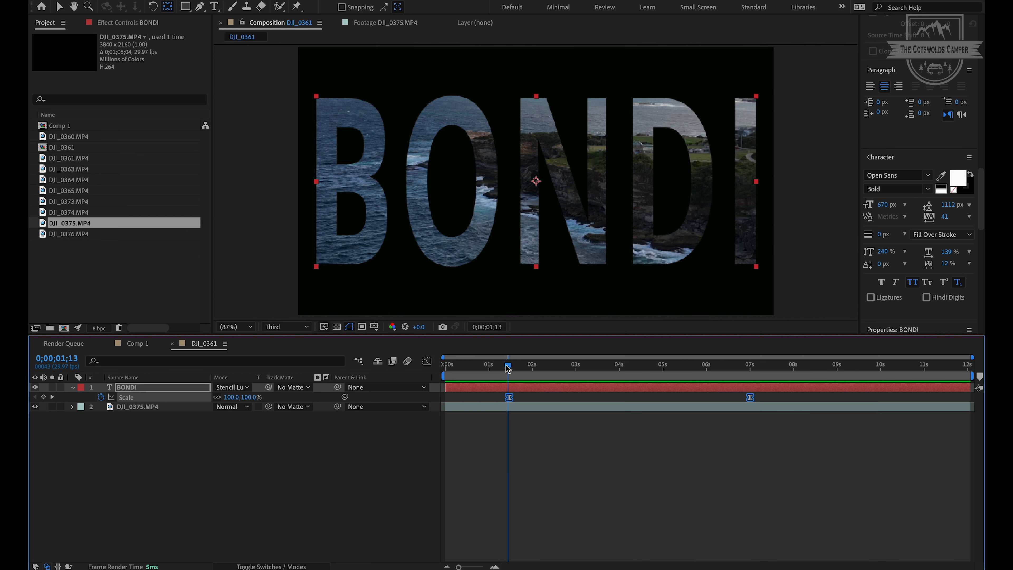
left_click_drag(512, 368, 510, 368)
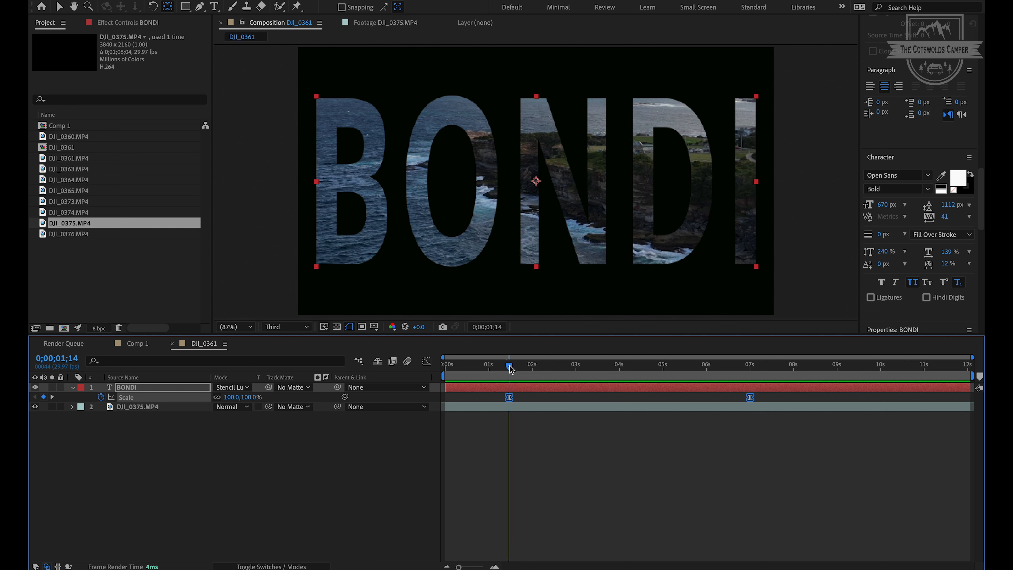
left_click(158, 387)
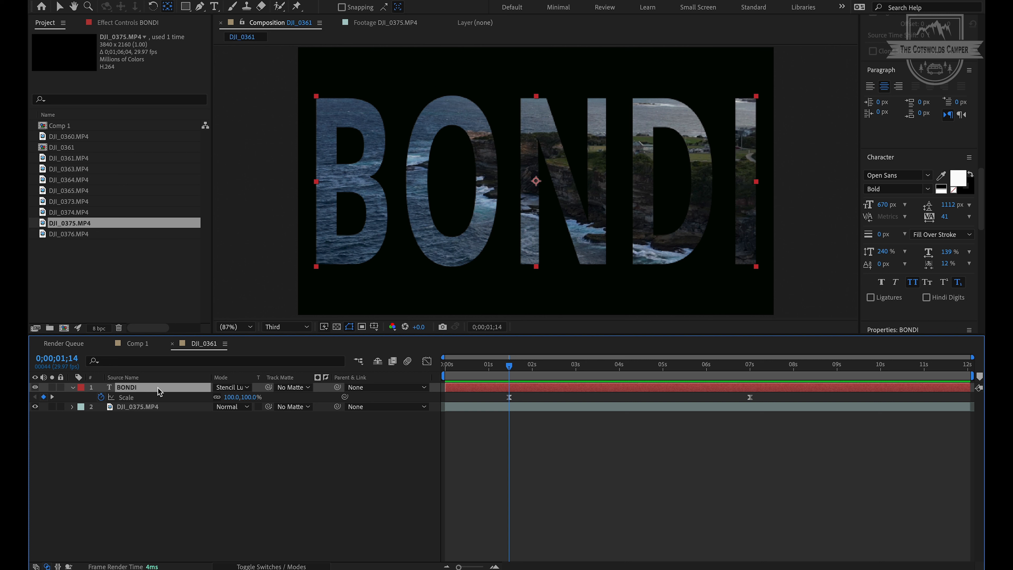
key("p")
left_click(101, 397)
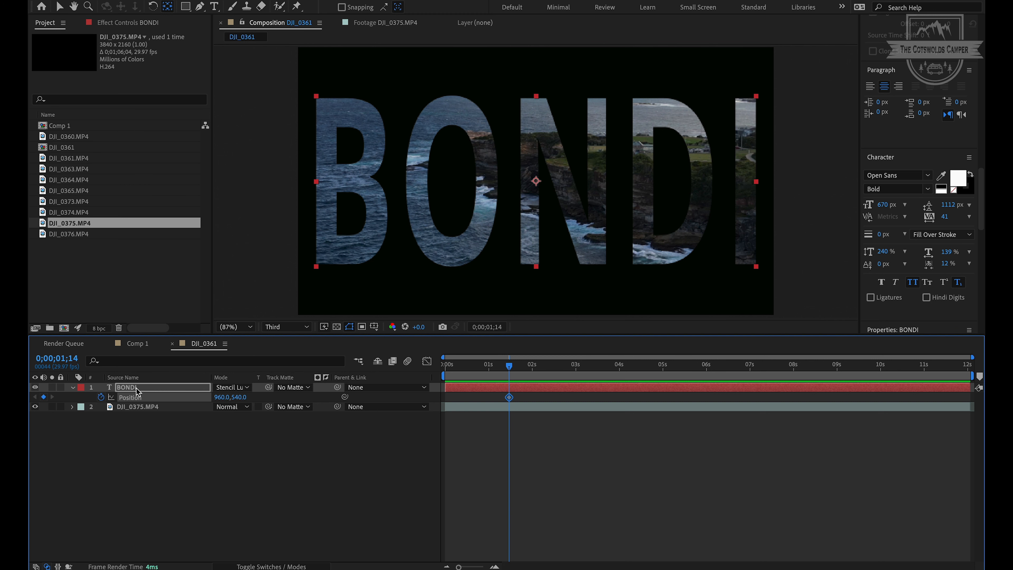
Step: Show the BONDI layer's Position and Scale together, and keyframe its Position at 1809, 540 at 0;00;04;02
key("u")
key("u")
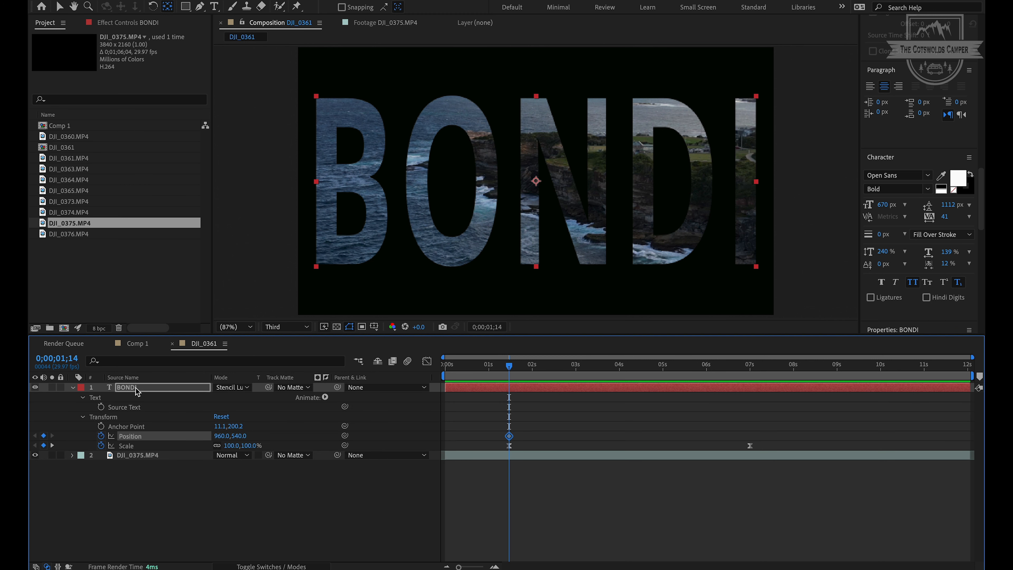
key("F2")
left_click(83, 399)
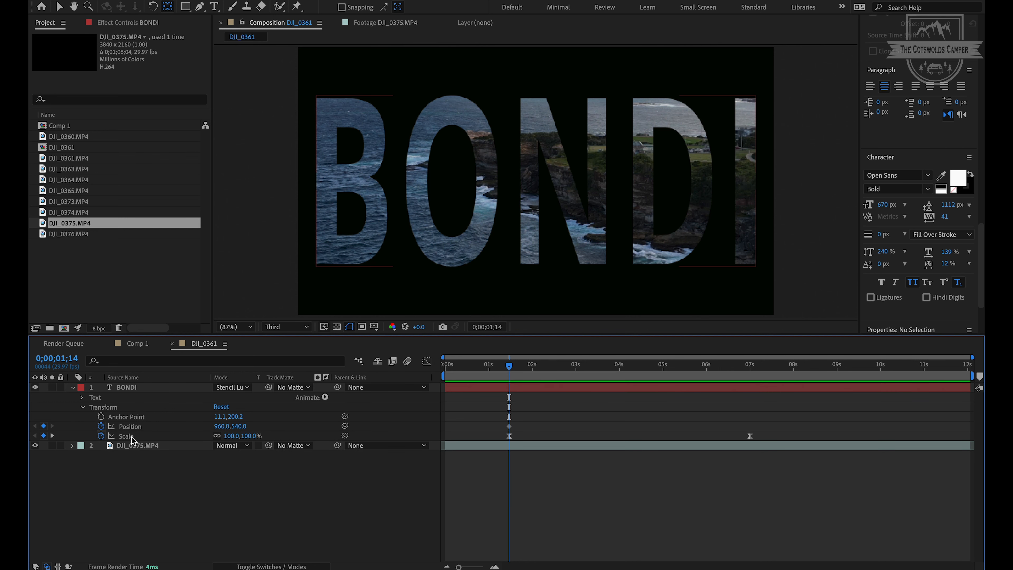
left_click_drag(512, 371, 626, 376)
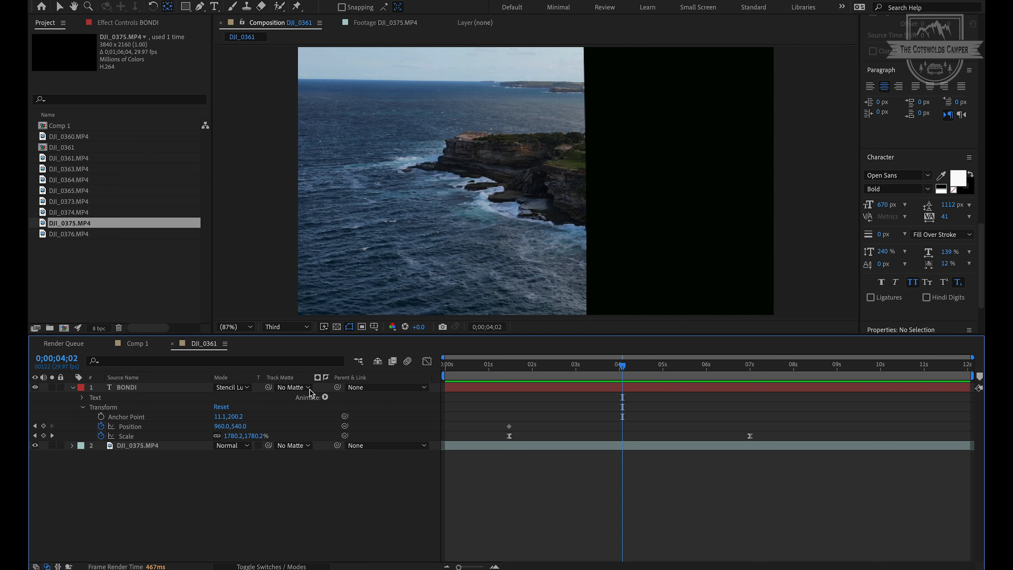
left_click_drag(222, 426, 271, 428)
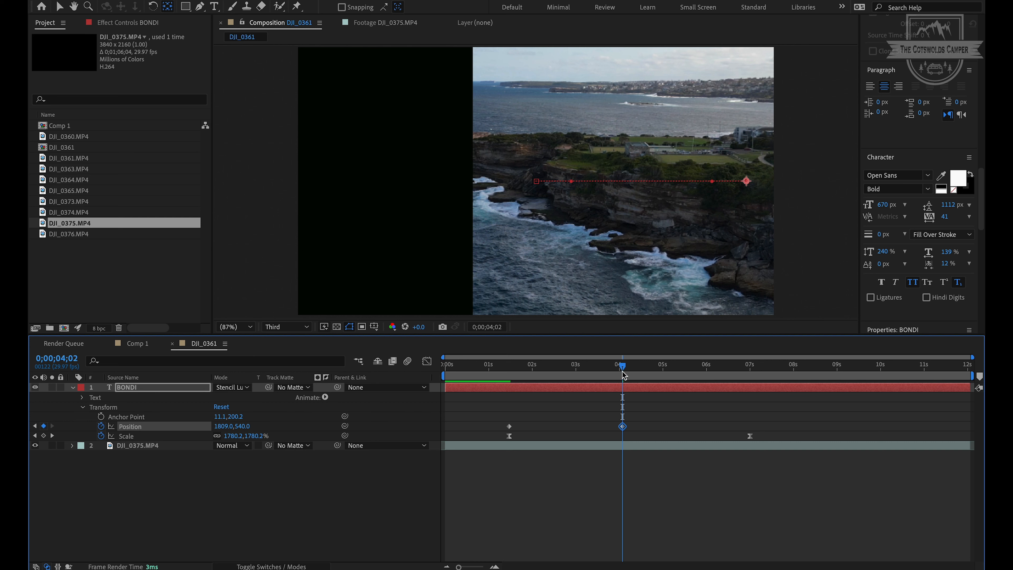
Step: Preview the BONDI layer's combined position and scale animation from 0;00;01;12
left_click_drag(621, 369, 507, 371)
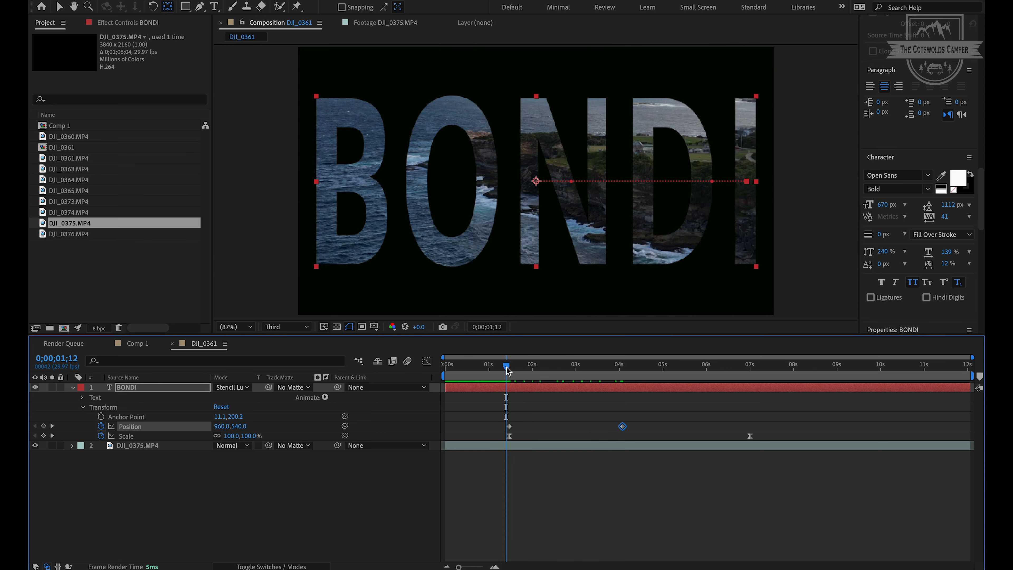
key("space")
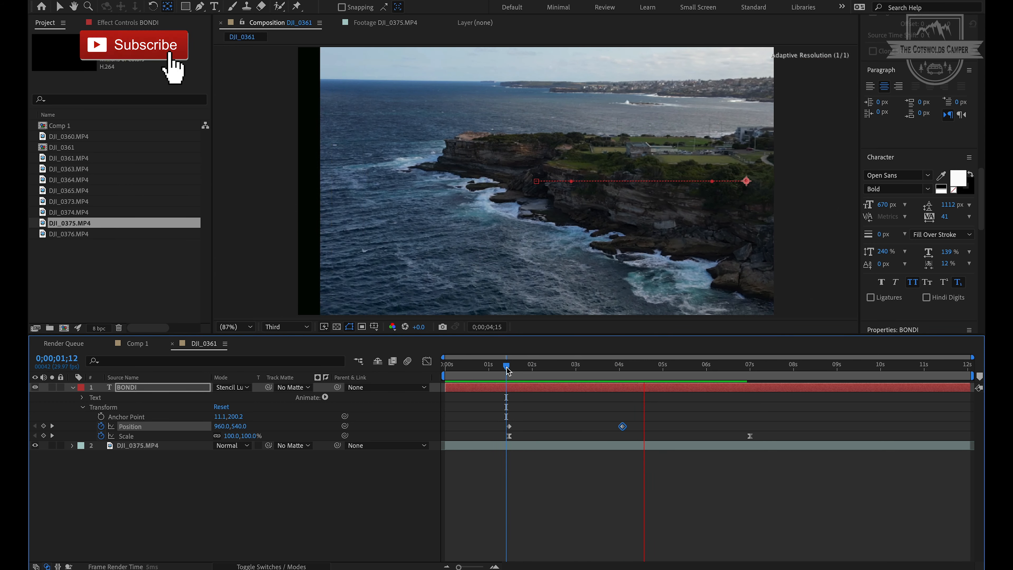
key("space")
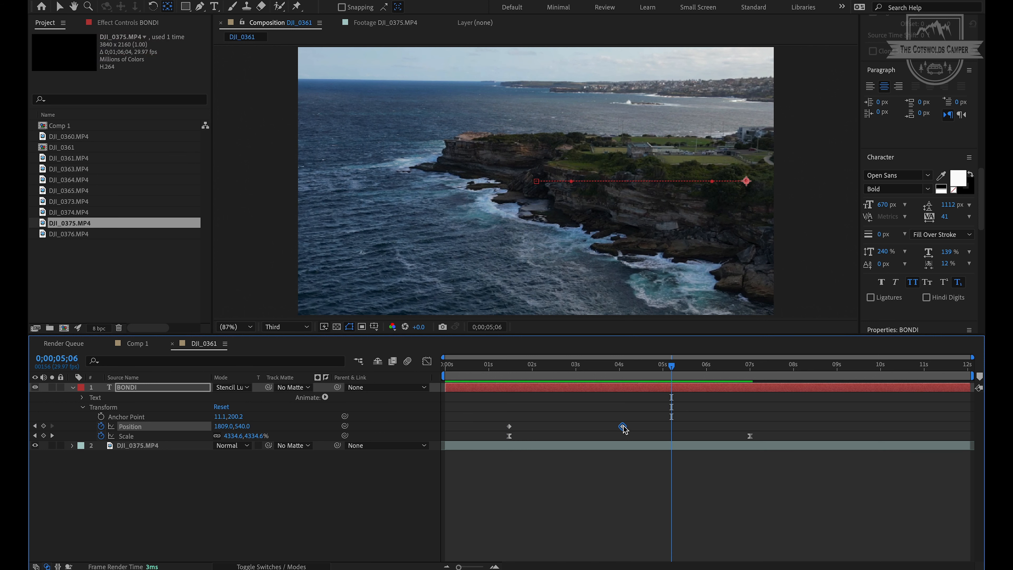
Step: Move the BONDI layer's last Position keyframe to about 7 seconds, near the final Scale keyframe, and preview from 0;00;01;10
left_click_drag(622, 426, 748, 426)
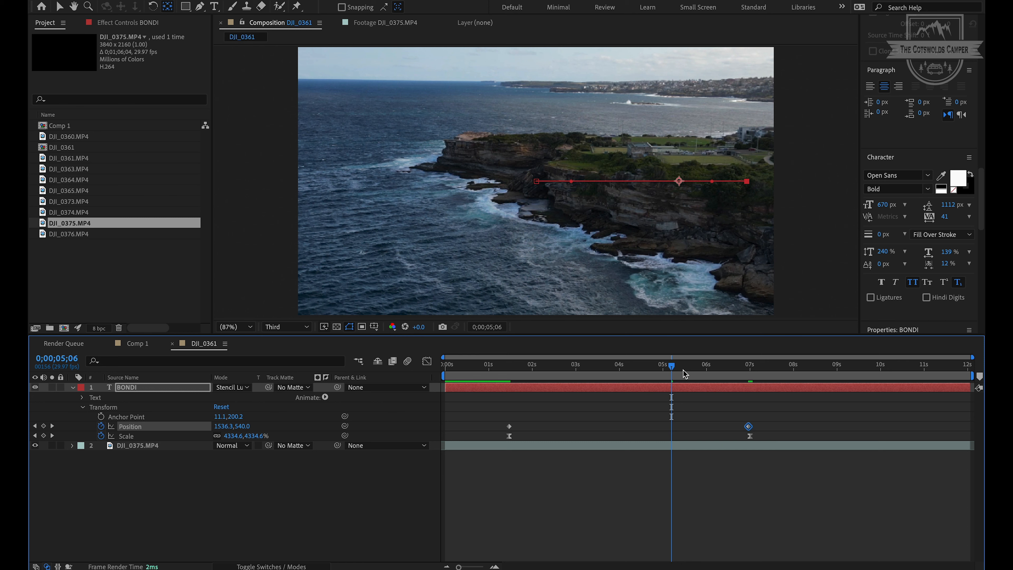
left_click_drag(671, 368, 504, 365)
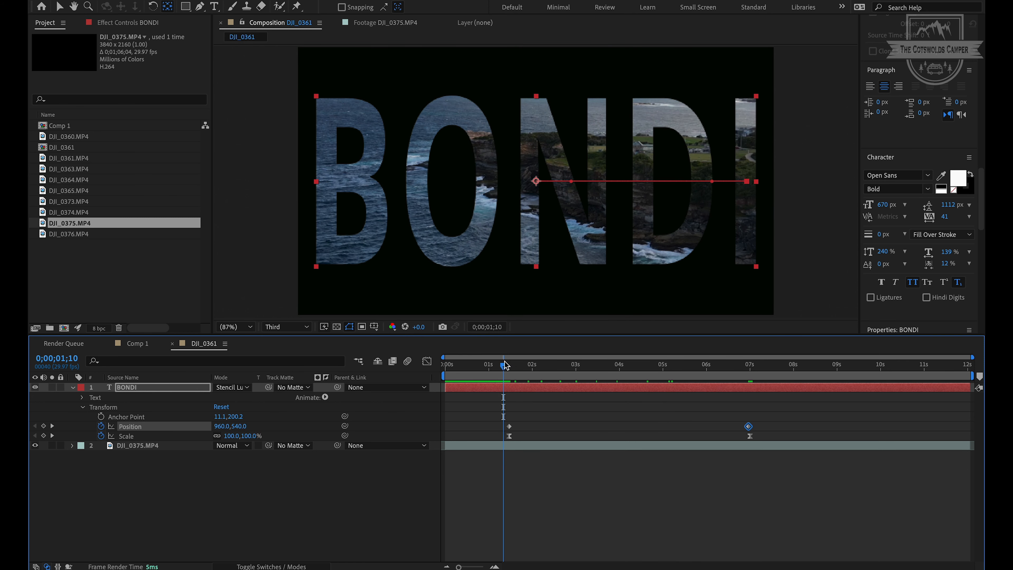
key("space")
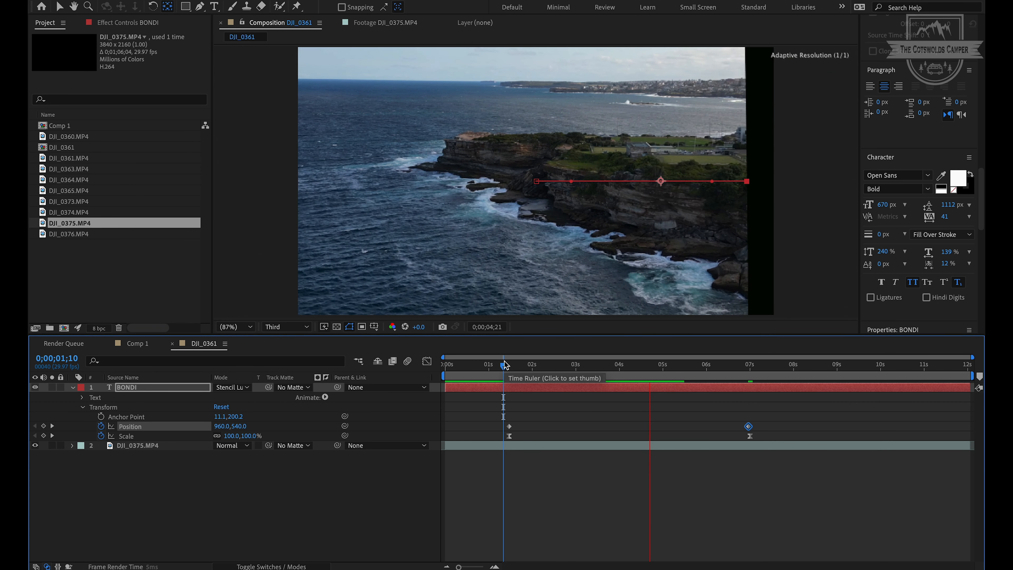
key("space")
Step: Apply Easy Ease to both Position keyframes of the BONDI layer and preview the animation from 0;00;01;07
left_click_drag(772, 426, 502, 428)
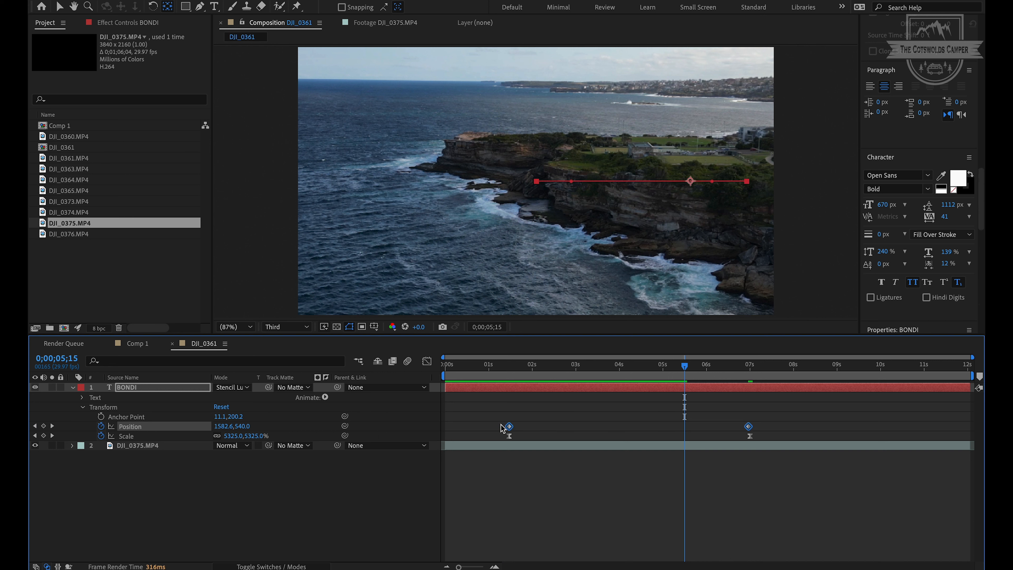
key("F9")
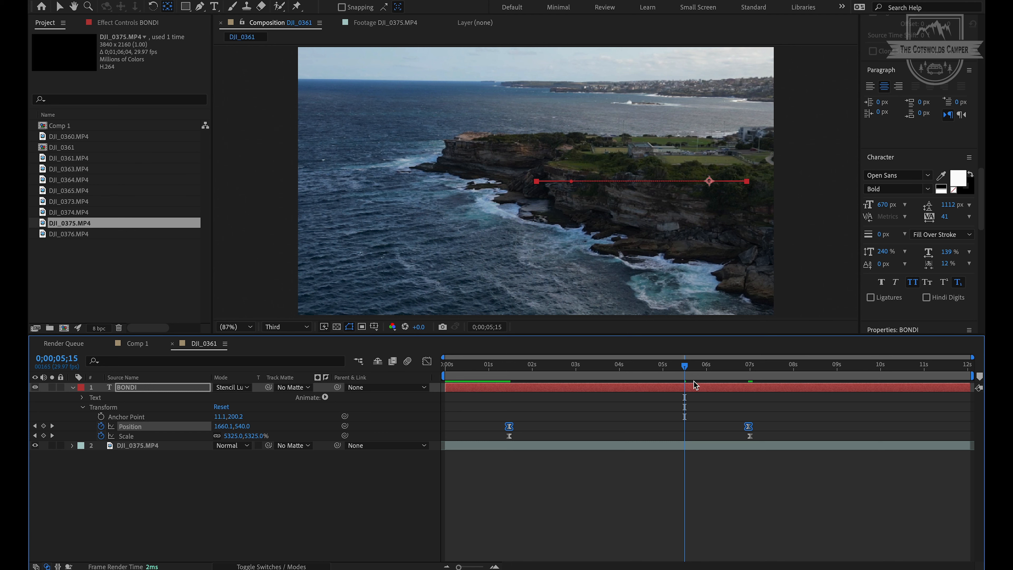
left_click_drag(685, 368, 502, 369)
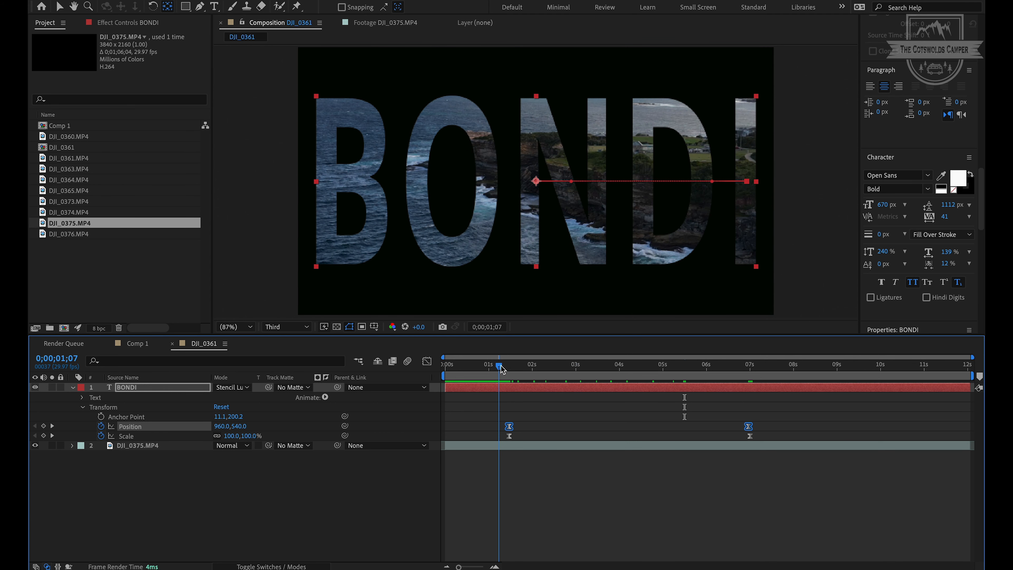
key("space")
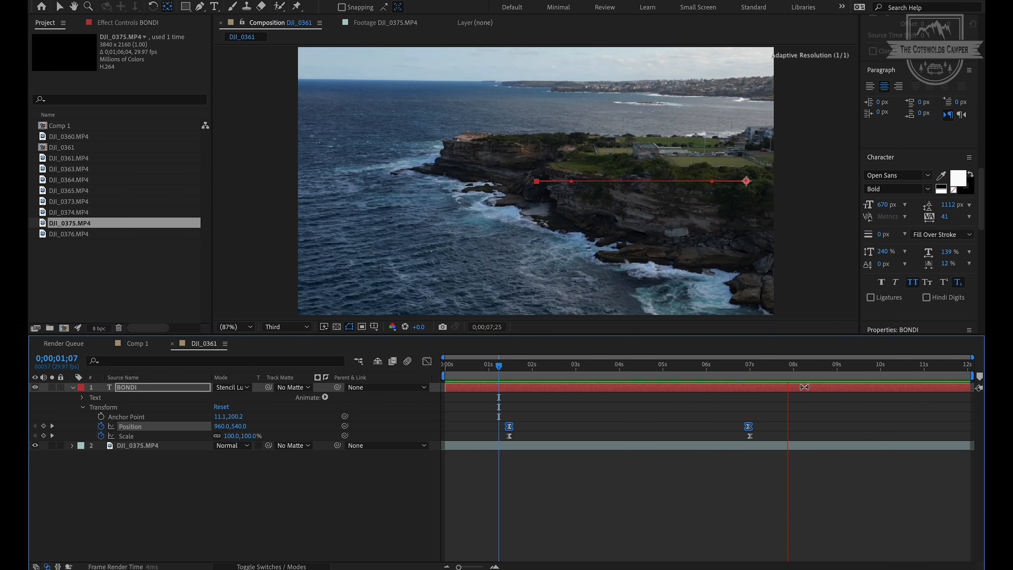
key("space")
Step: Replay the eased text zoom from 0;00;00;29 and return to the start of the composition at 0;00;00;00
left_click(487, 365)
key("space")
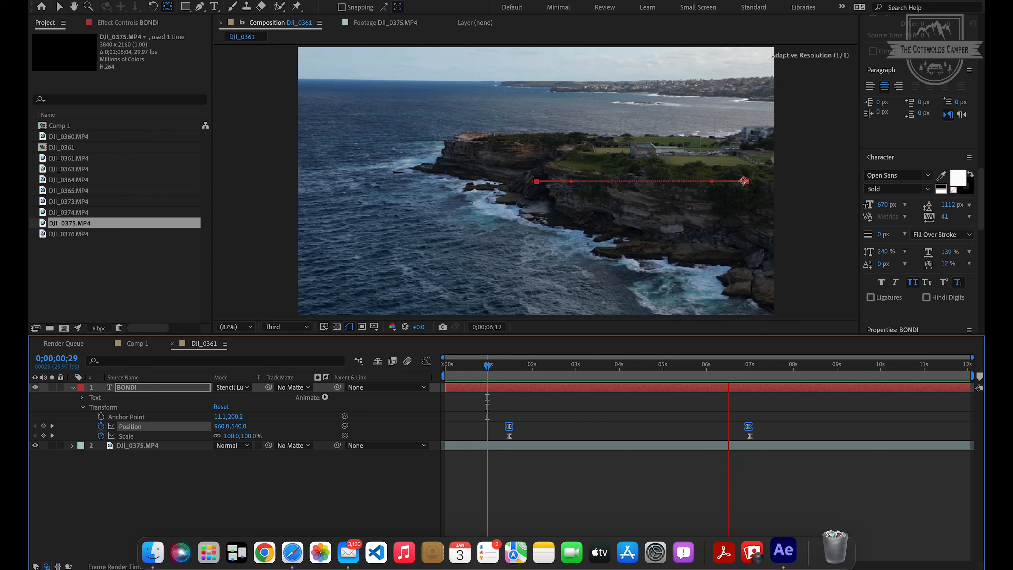
key("space")
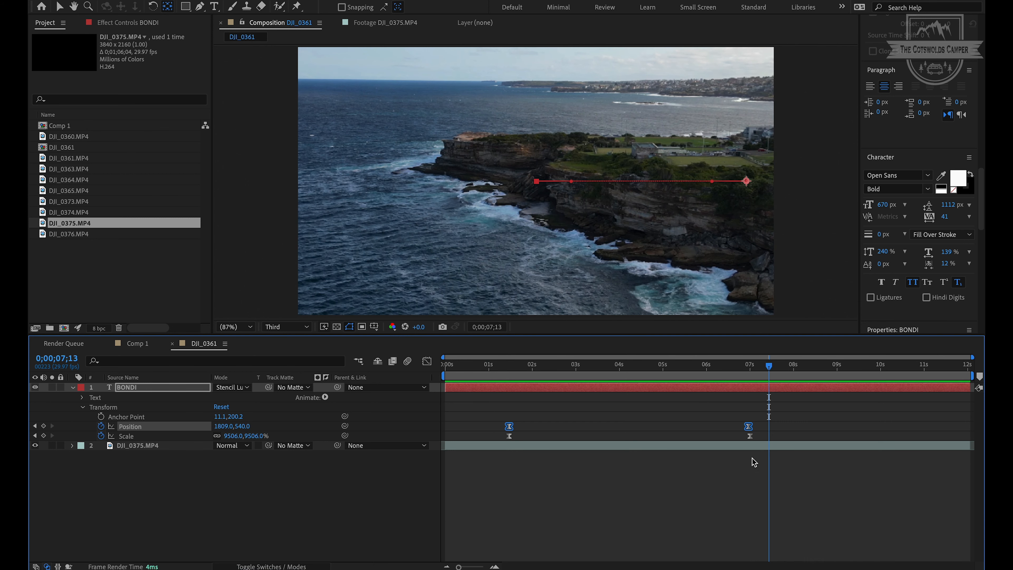
left_click_drag(770, 370, 405, 370)
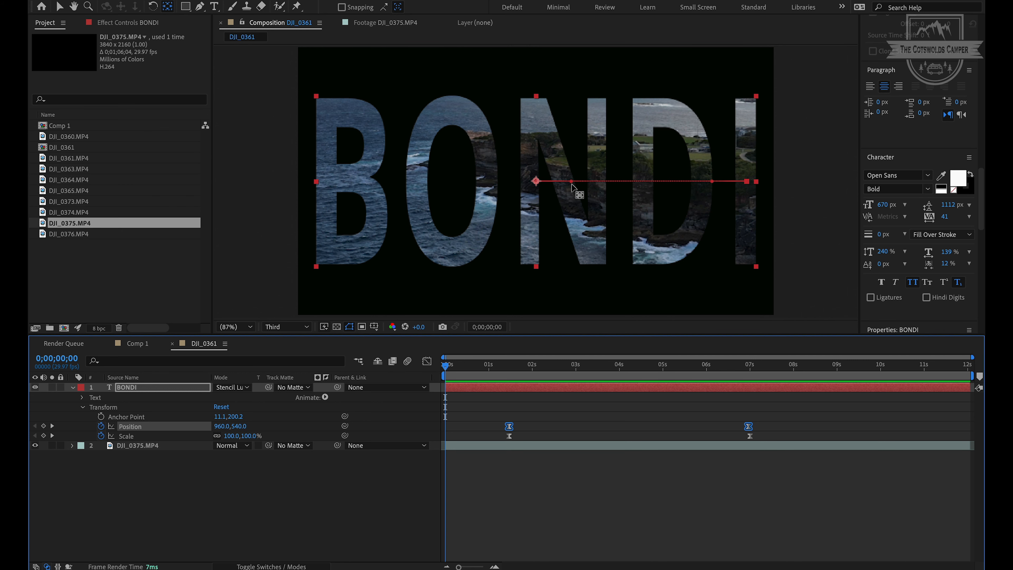
left_click_drag(446, 365, 424, 363)
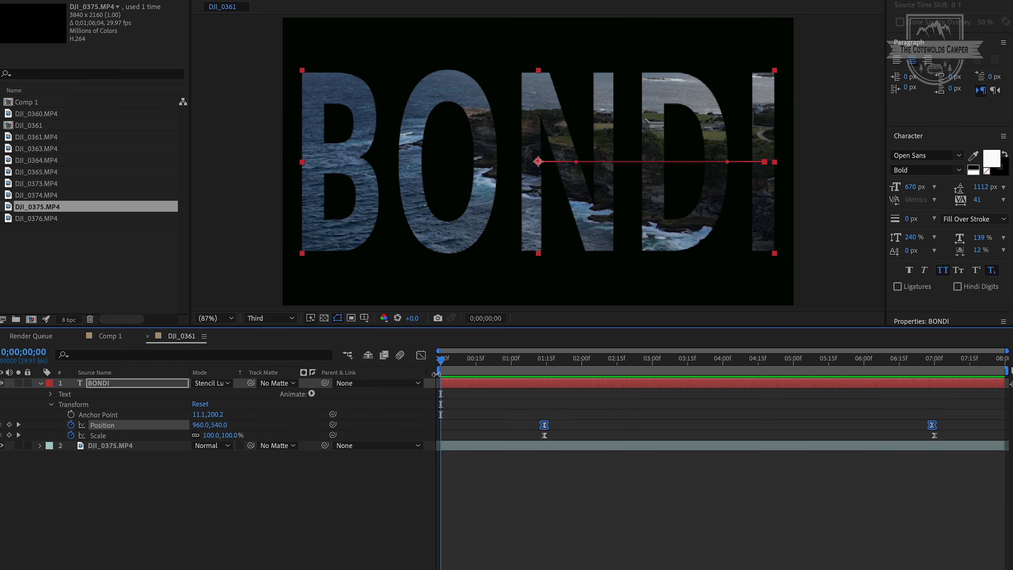
Step: Deselect the BONDI layer and enlarge the composition view to play the finished animation from the start
left_click(168, 492)
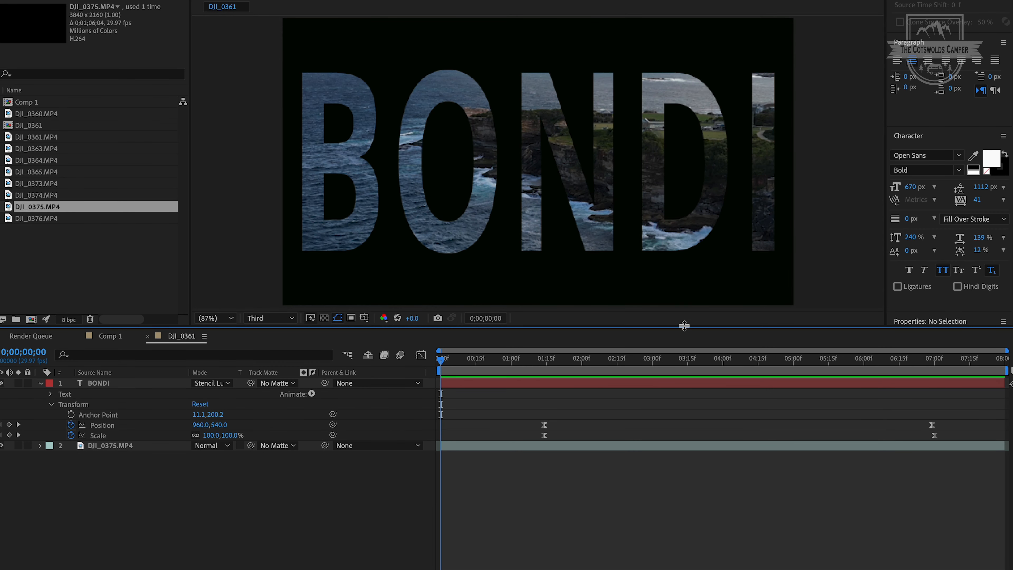
left_click_drag(683, 326, 661, 443)
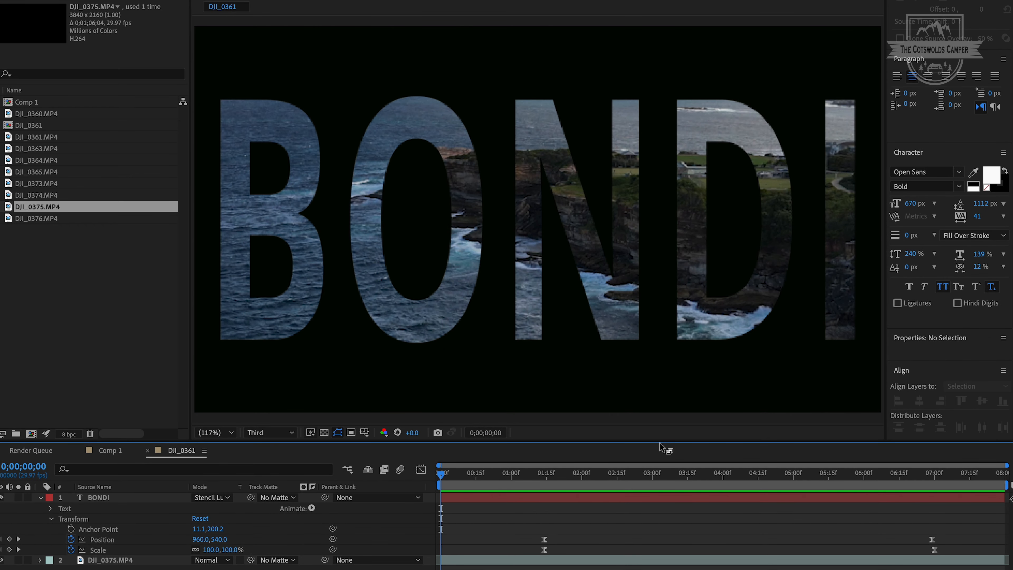
key("space")
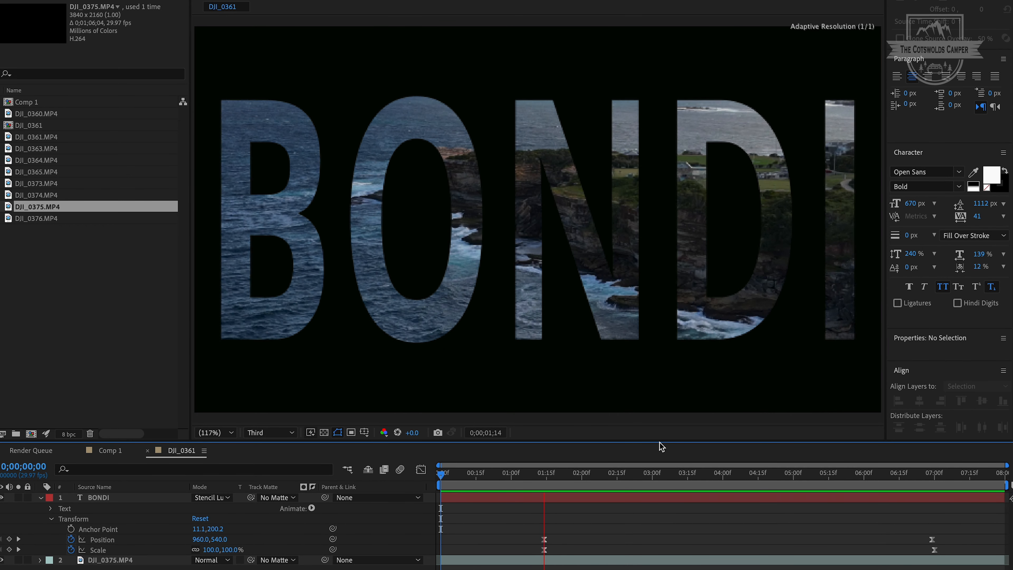